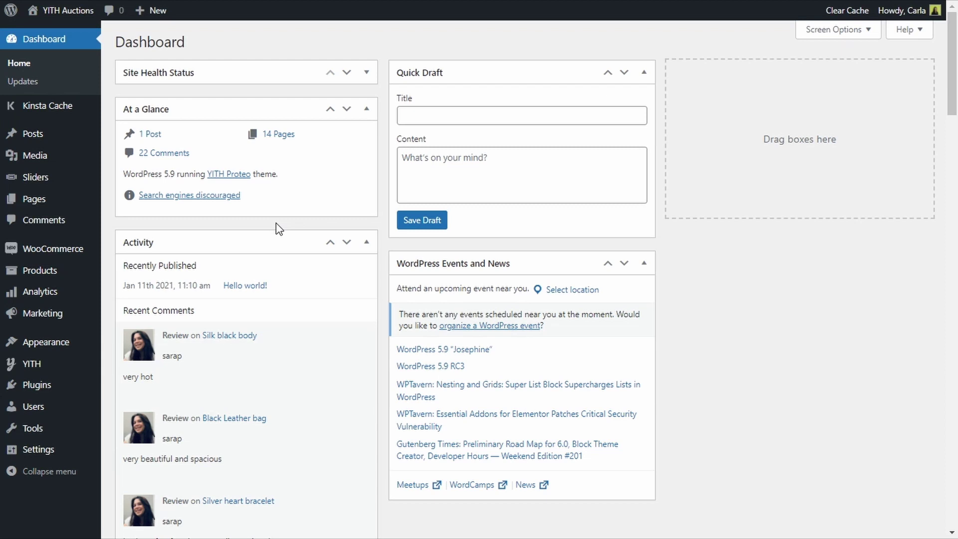
Add a new WooCommerce product and paste 'Logo design for Startup' as its name.
mouse_move(73, 272)
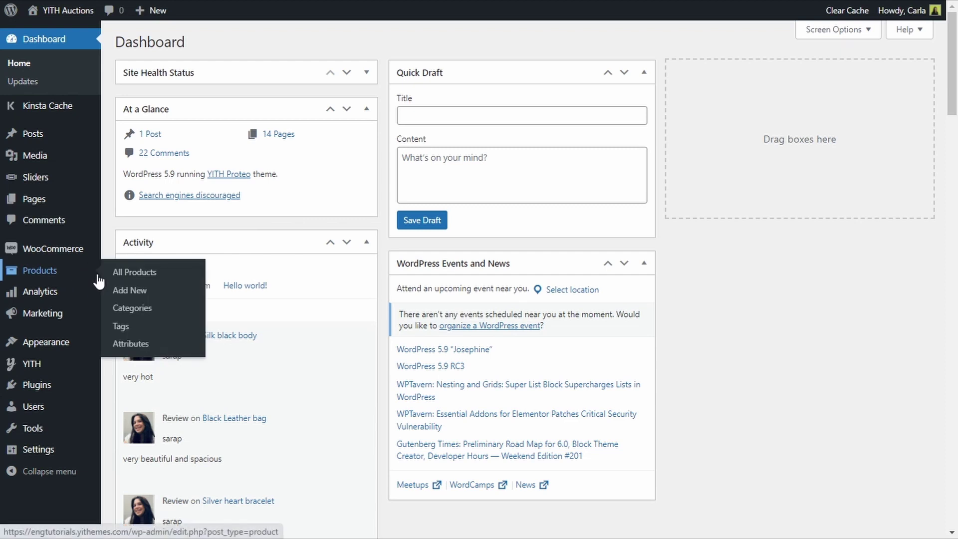
click(133, 297)
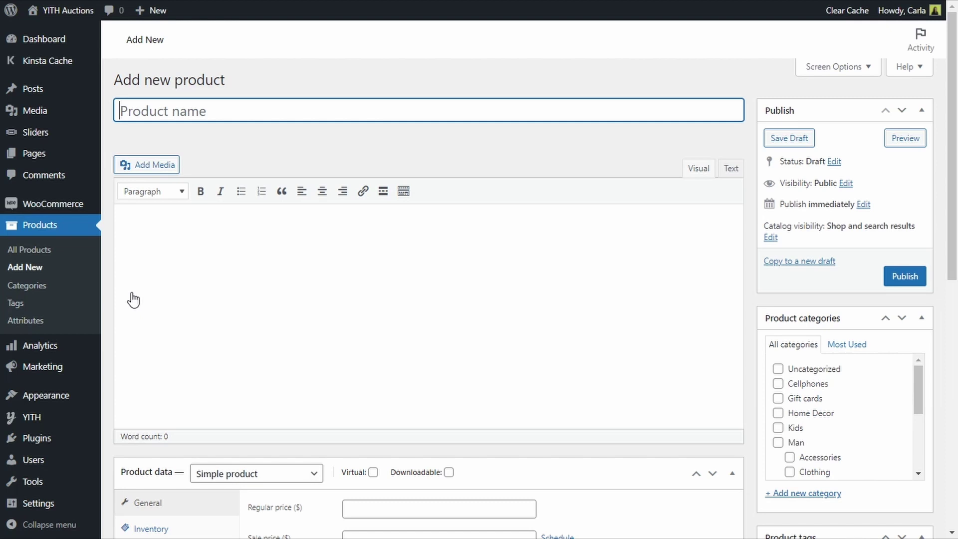
text(Logo design for Startup)
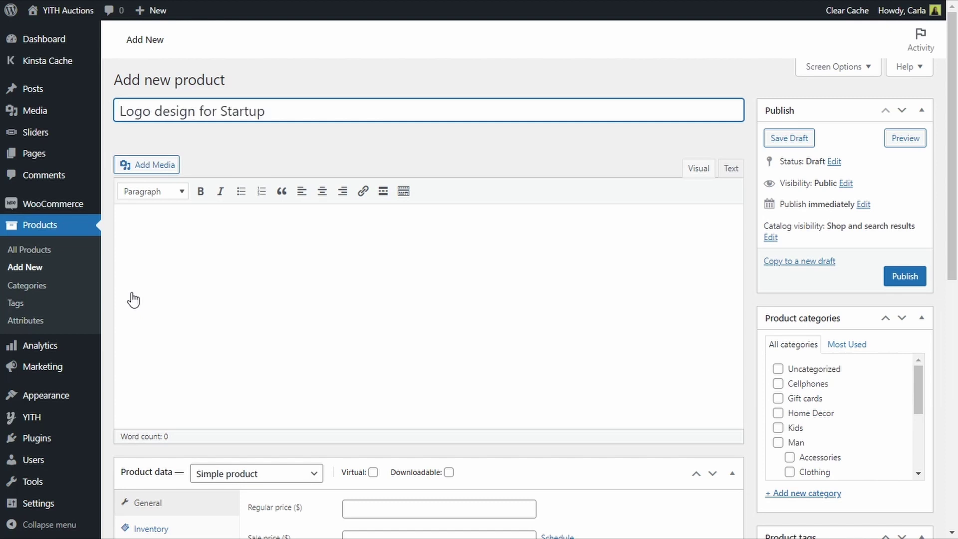
scroll(133, 299, down, 1)
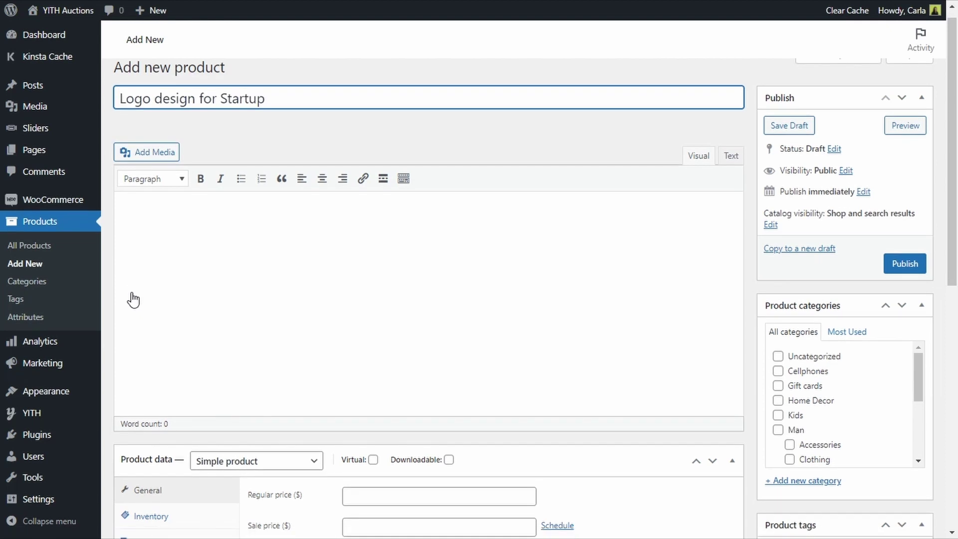
scroll(133, 300, down, 10)
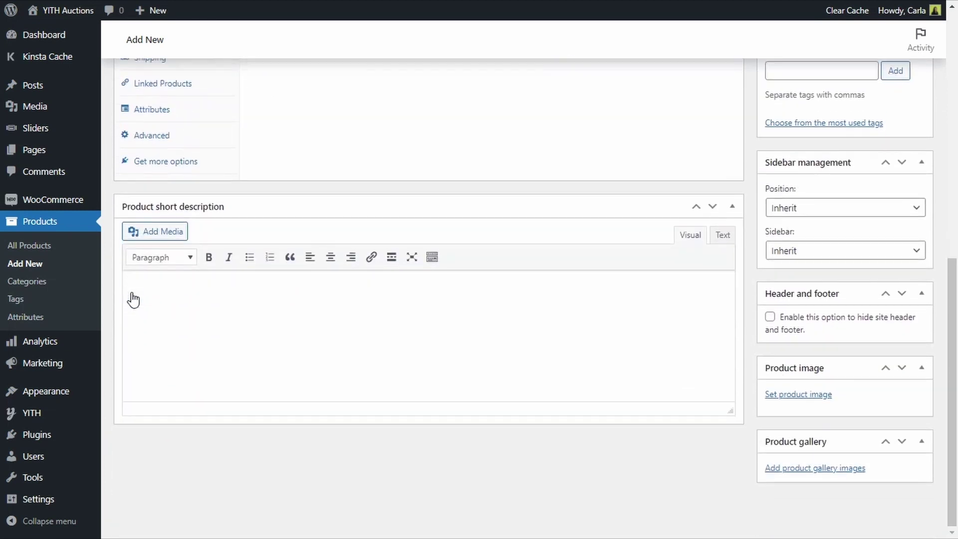
Set DESIGNER.jpg from the Media Library as the product image.
click(800, 395)
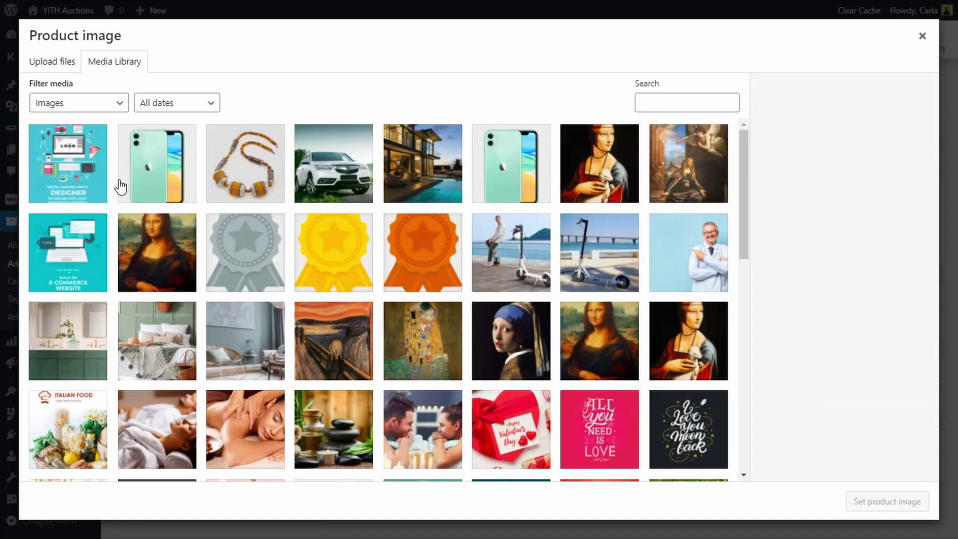
click(76, 172)
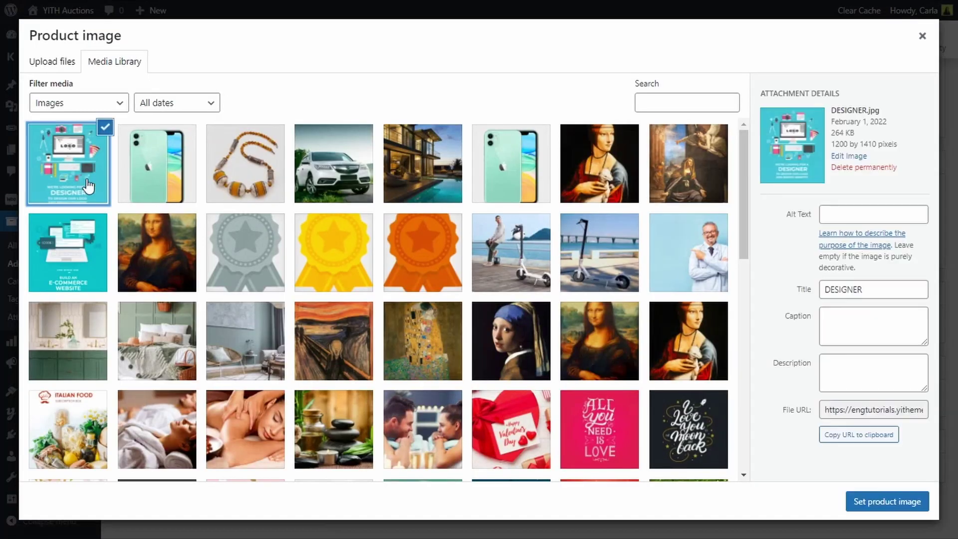
click(924, 509)
Paste a short description about the startup's logo design auction.
scroll(706, 437, down, 1)
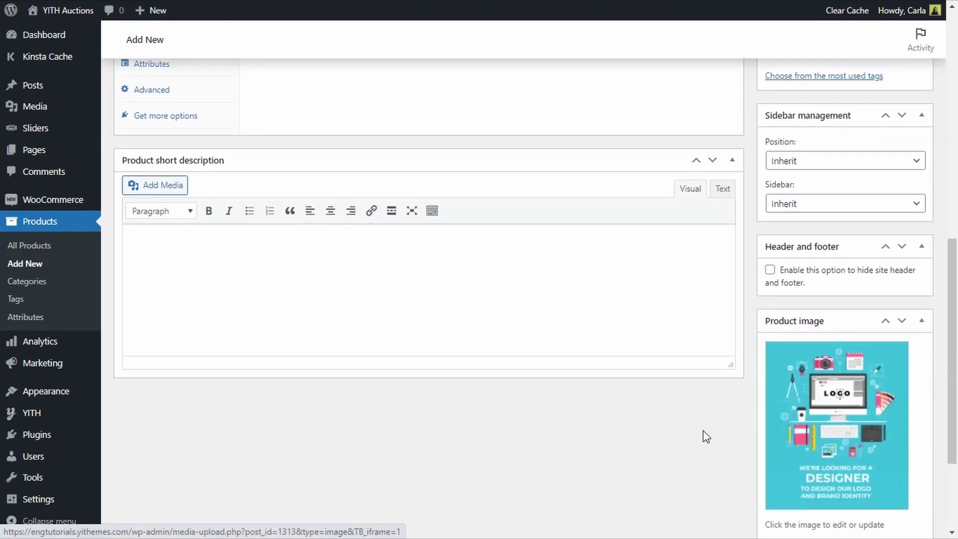
click(436, 282)
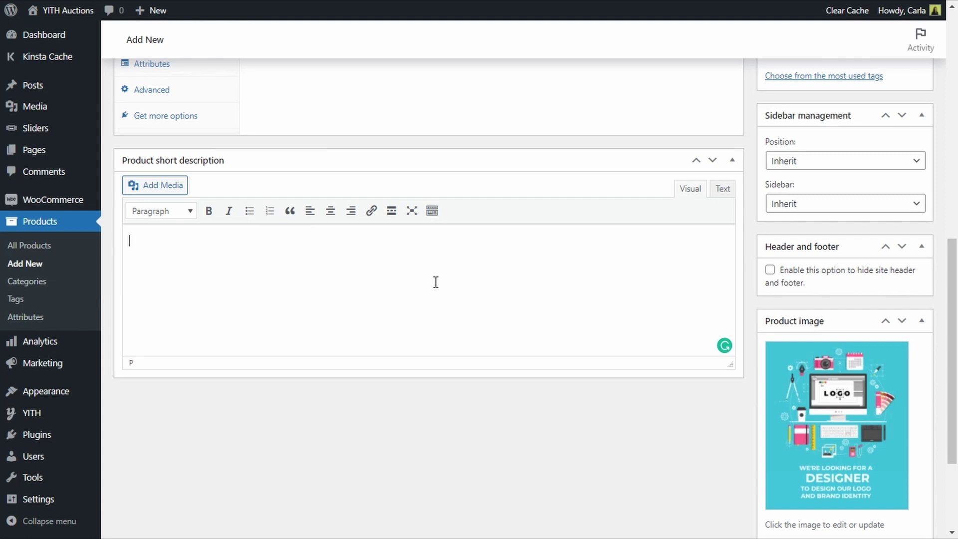
text(Italian startup is looking for a designer to create a logo and brand identity. The designer that offers to create the logo at the lowest price wins the auction!)
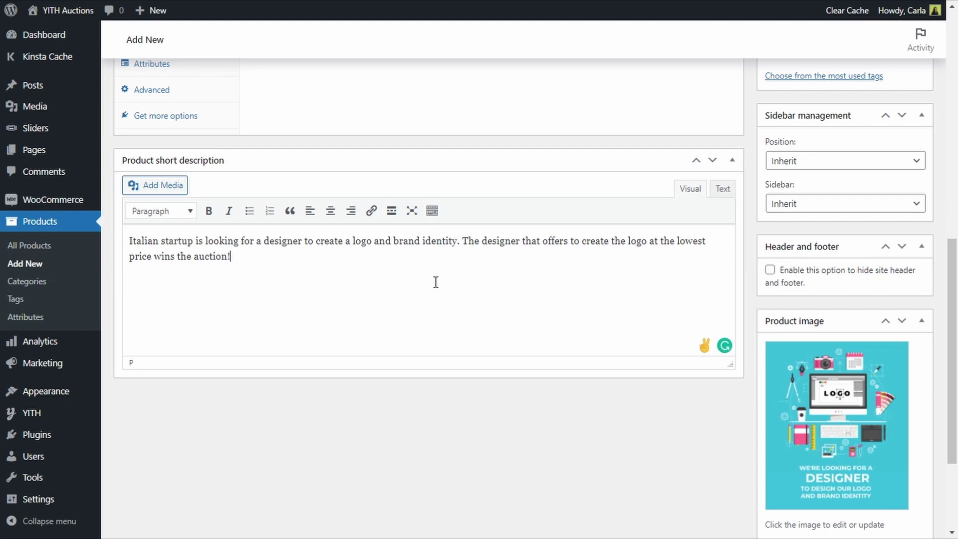
scroll(436, 282, up, 6)
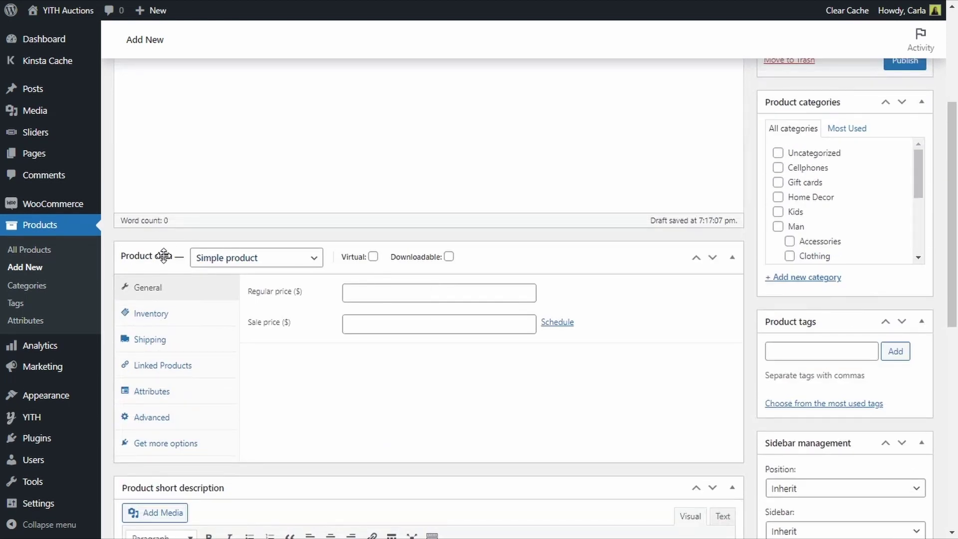
Change the product type to Auction and select the Reverse auction type.
click(290, 262)
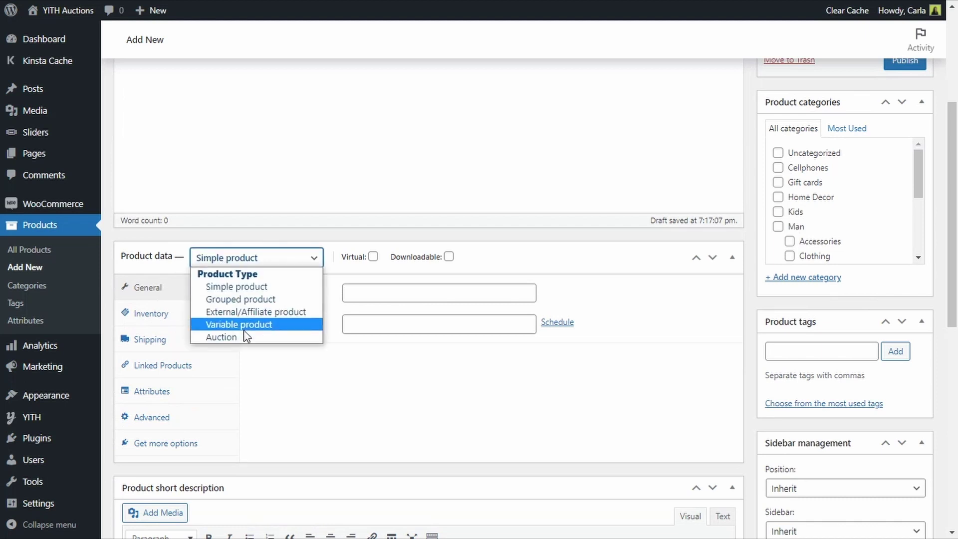
click(222, 337)
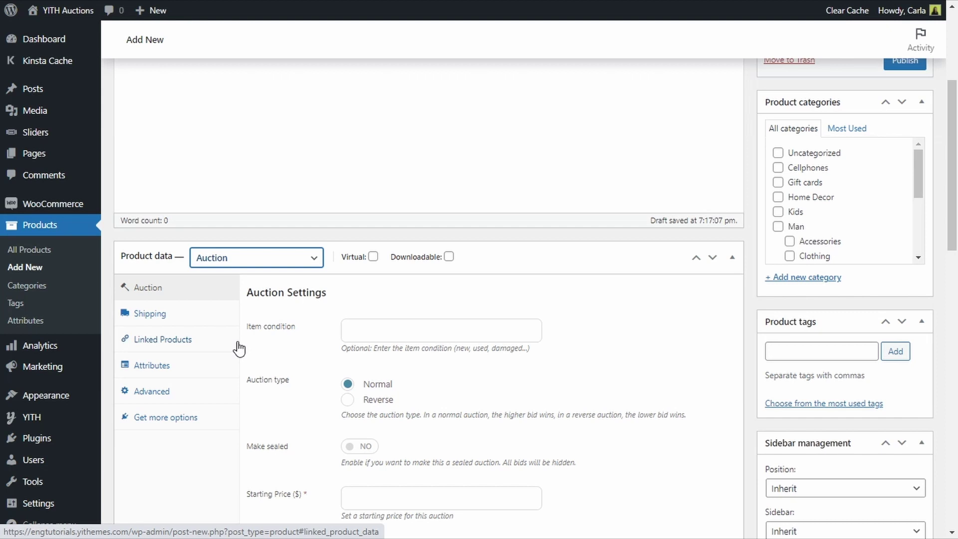
scroll(369, 336, down, 2)
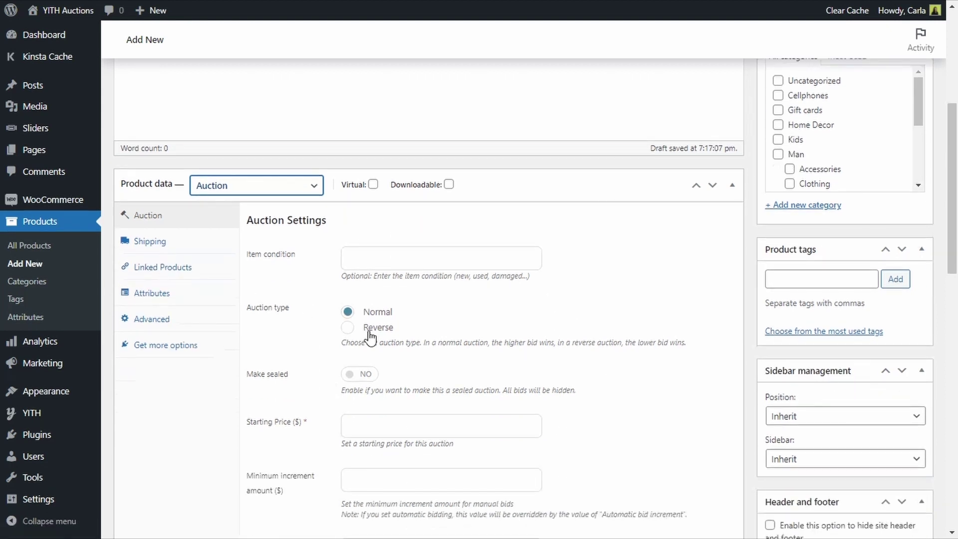
scroll(449, 374, down, 5)
scroll(395, 261, up, 4)
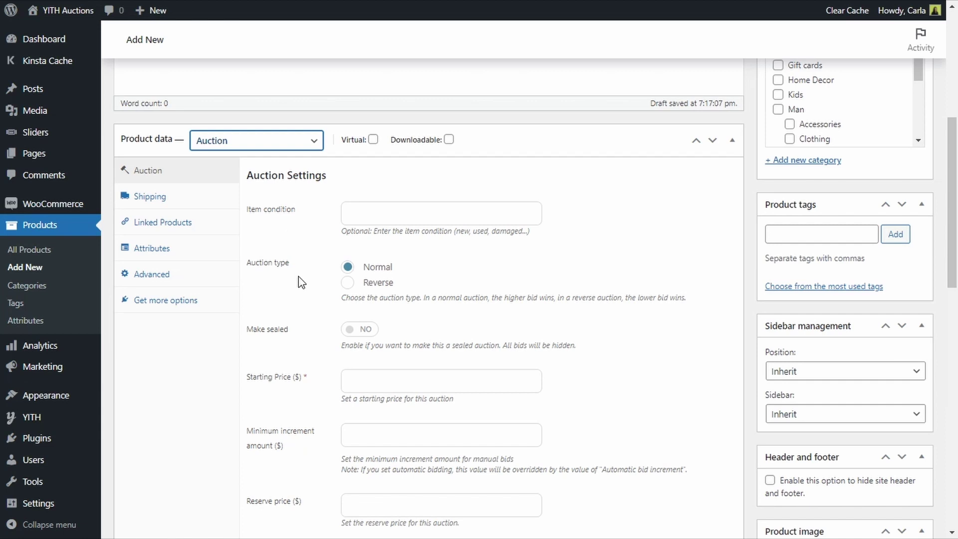
click(348, 283)
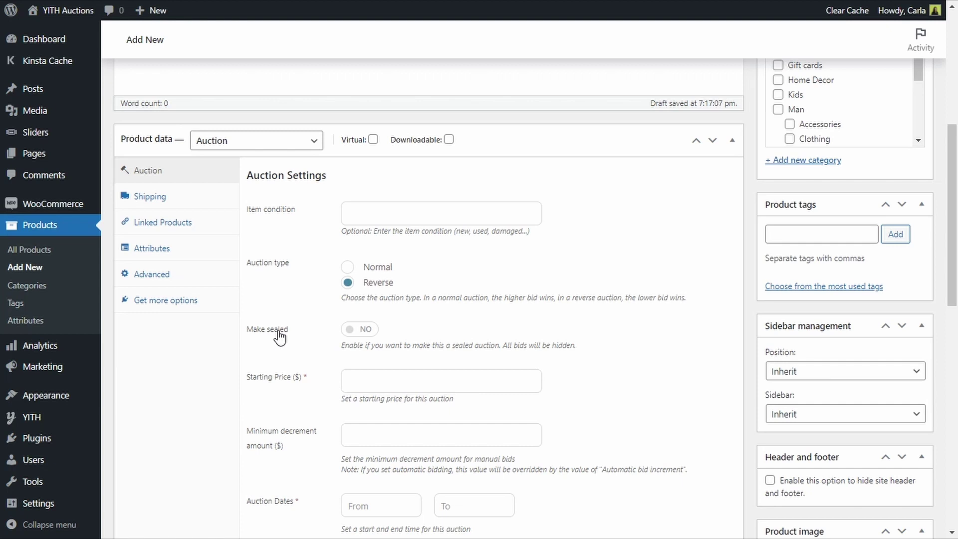
scroll(279, 337, down, 1)
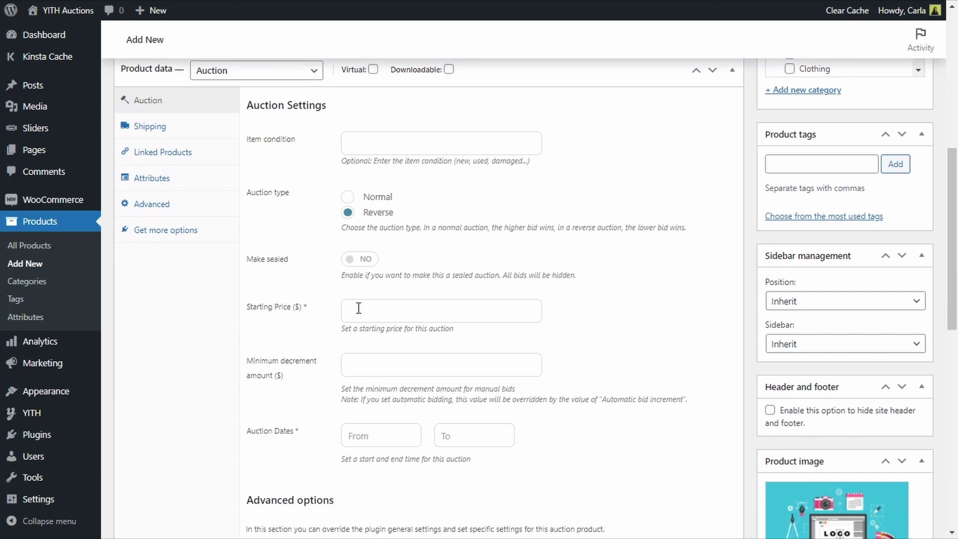
Enter a starting price of 700 and a minimum decrement amount of 20.
text(700)
scroll(358, 307, down, 2)
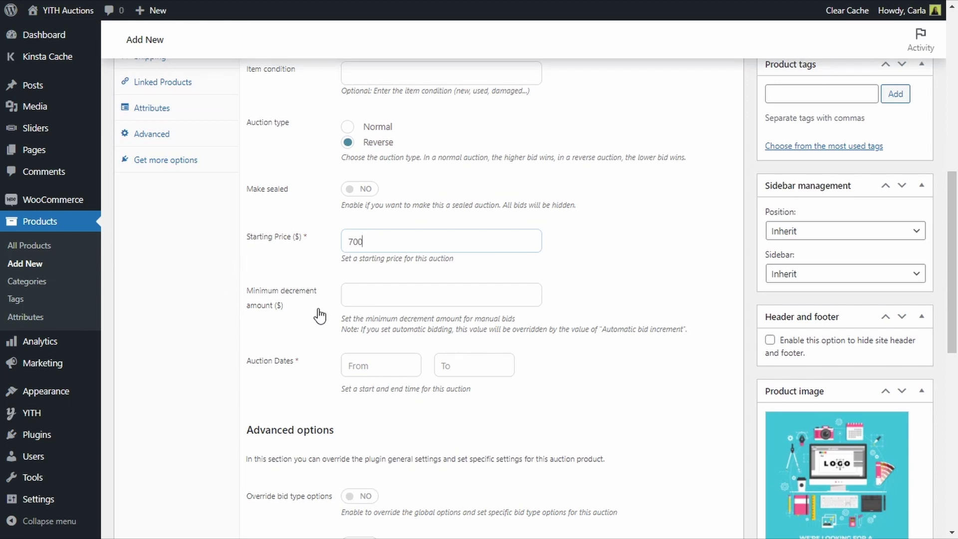
click(388, 289)
text(20)
scroll(389, 288, down, 2)
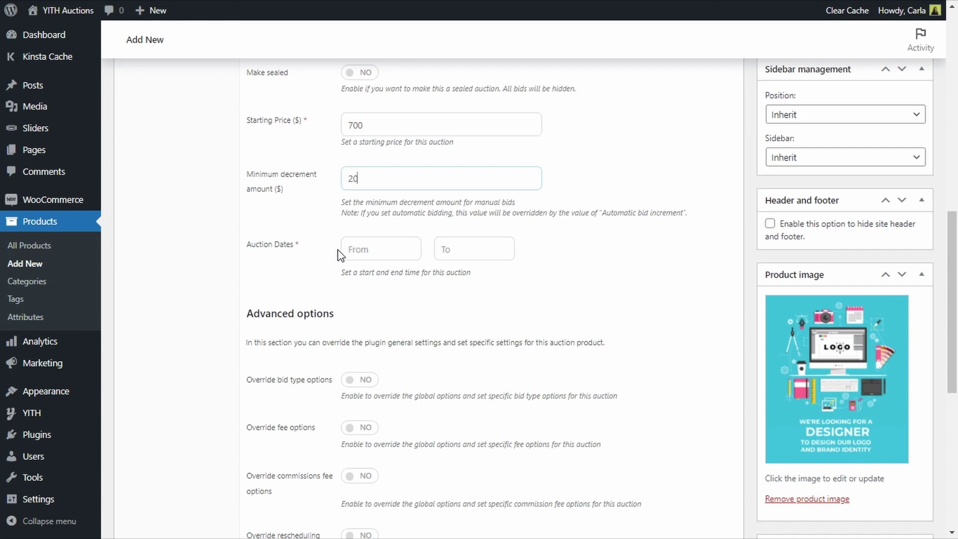
Set the auction dates to run from 1 February to 8 February 2022.
click(366, 251)
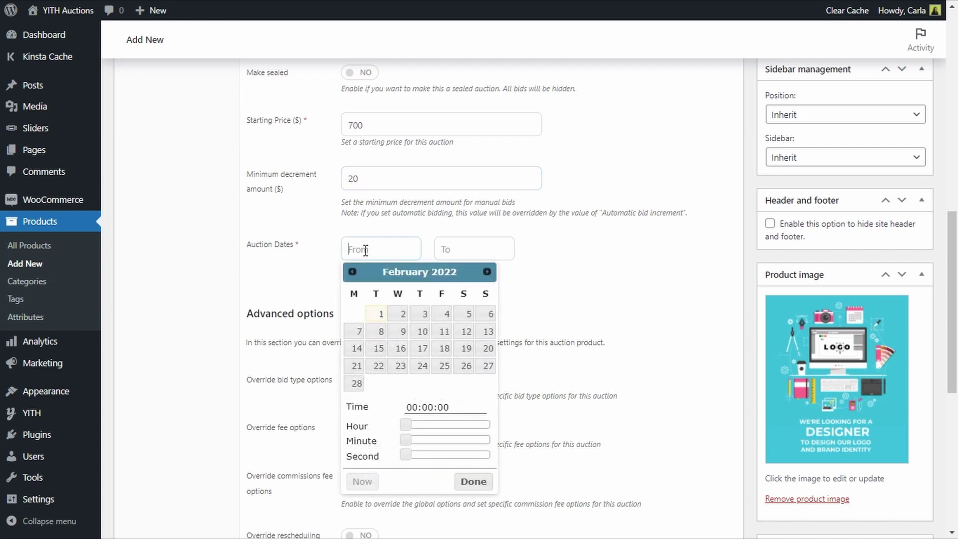
click(378, 314)
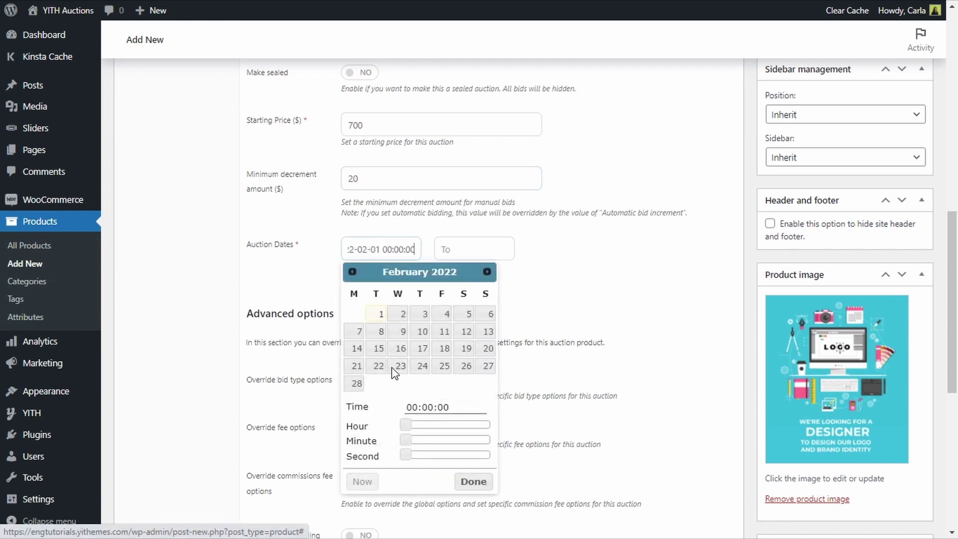
click(473, 481)
click(474, 249)
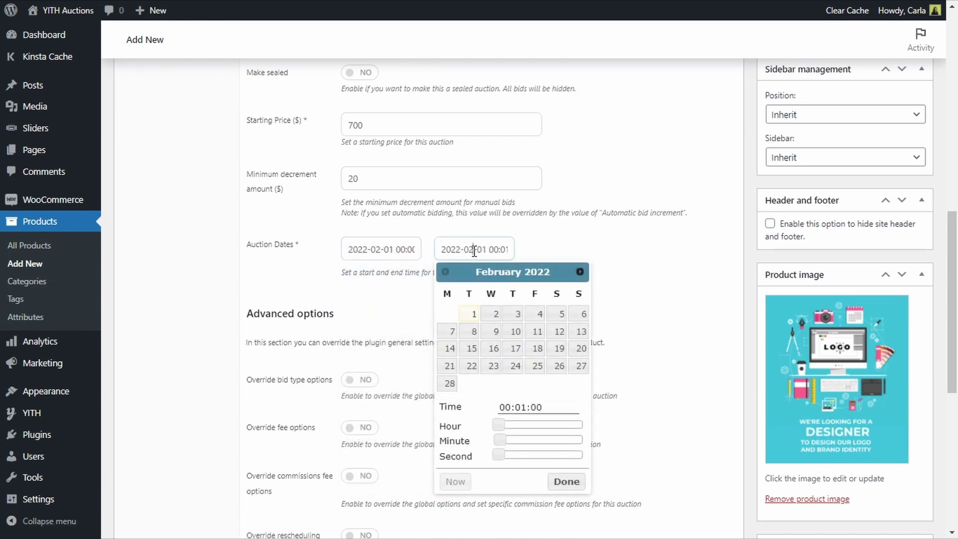
click(474, 332)
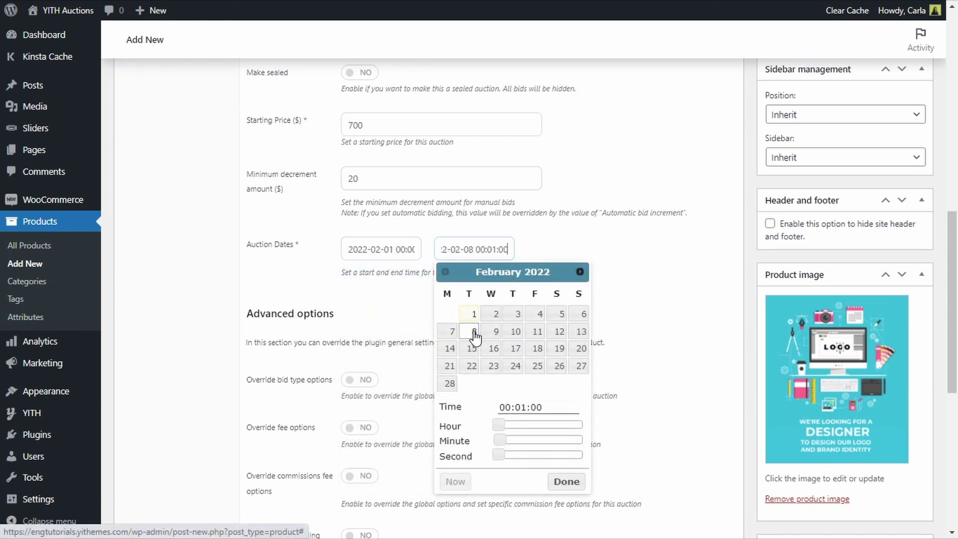
click(564, 482)
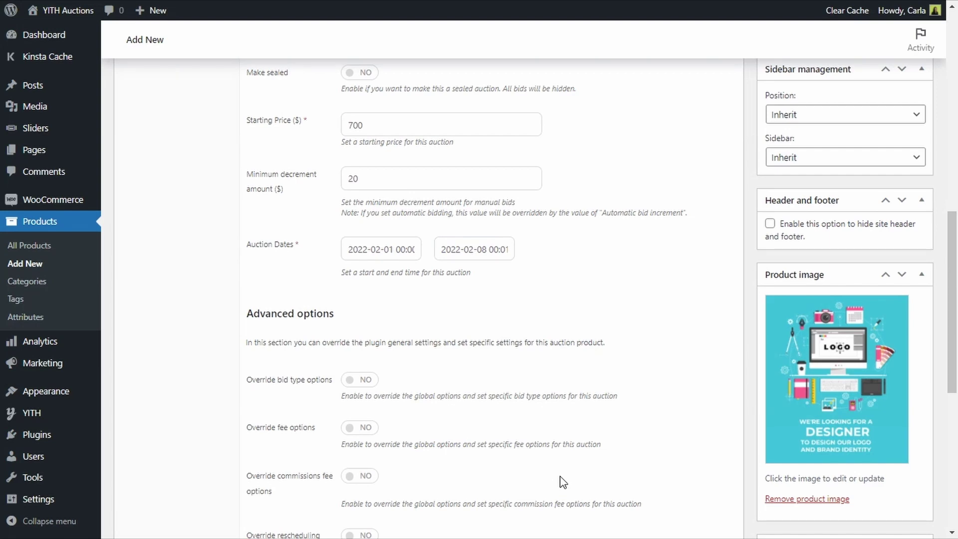
Publish the product and view its storefront page.
scroll(563, 481, up, 10)
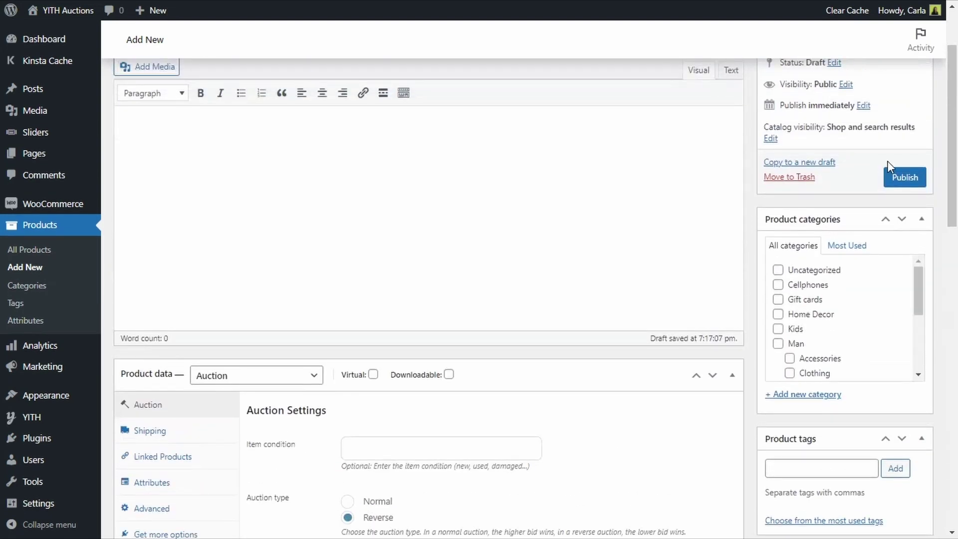
click(913, 176)
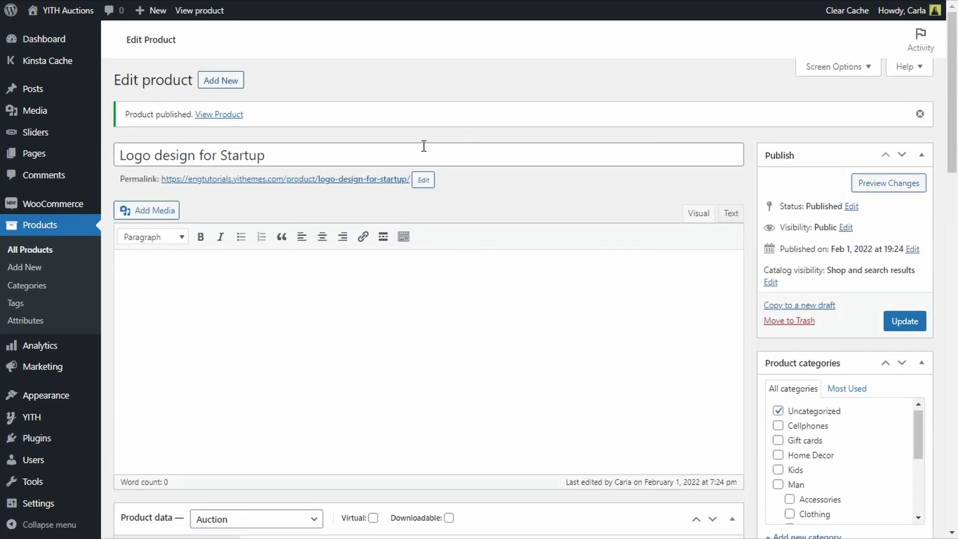
click(344, 179)
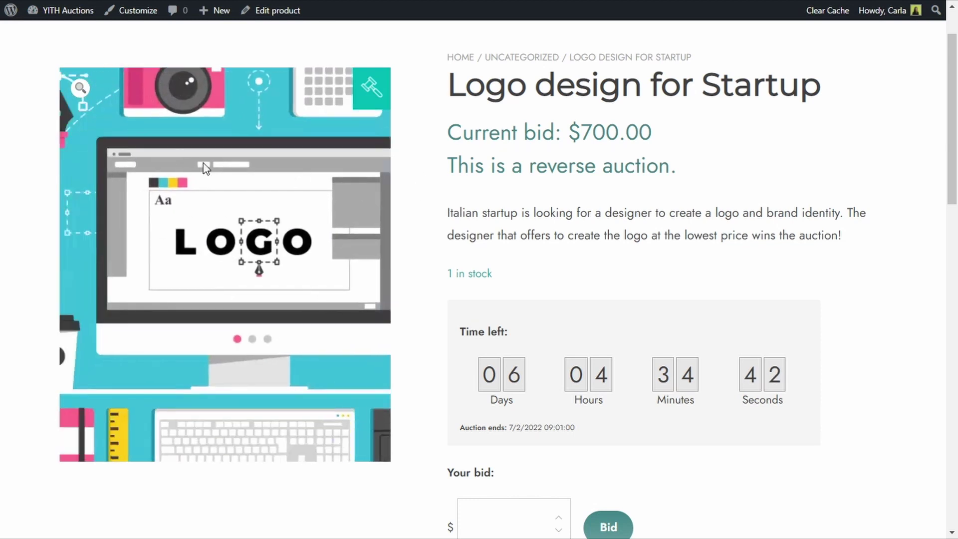
drag(452, 96, 822, 88)
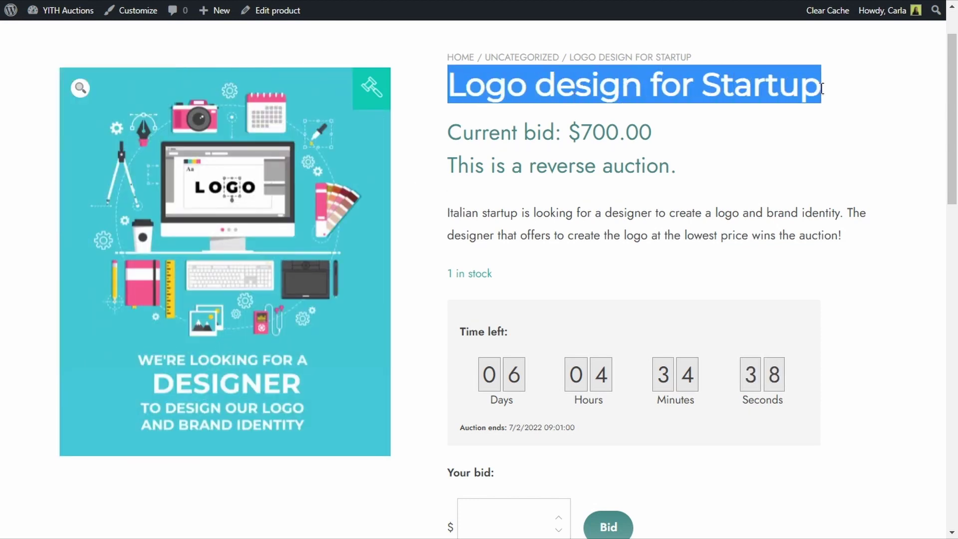
drag(448, 131, 649, 131)
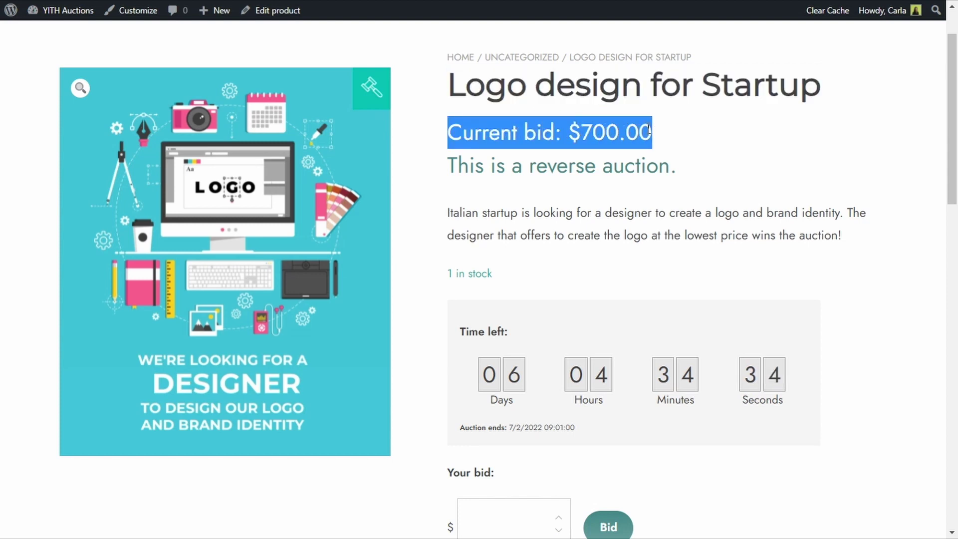
drag(448, 166, 678, 163)
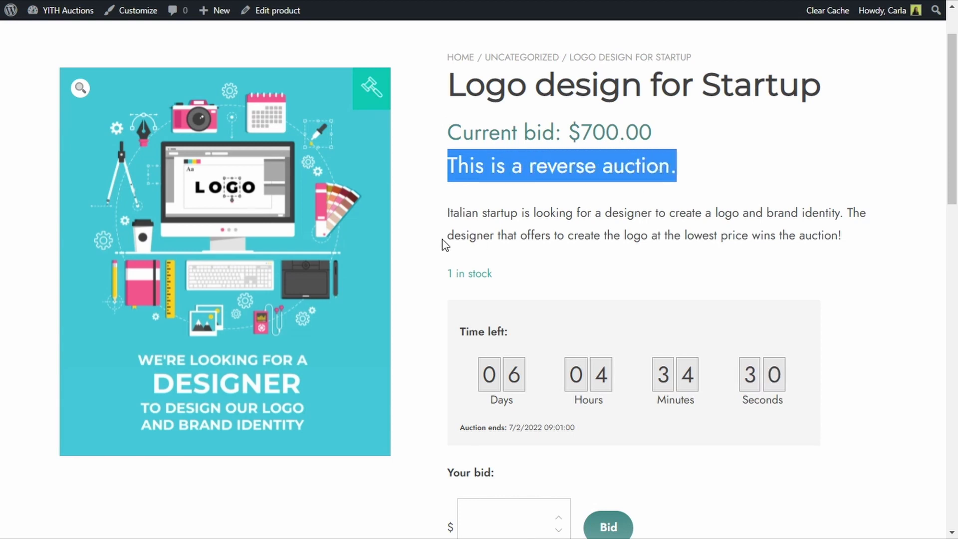
drag(448, 213, 851, 241)
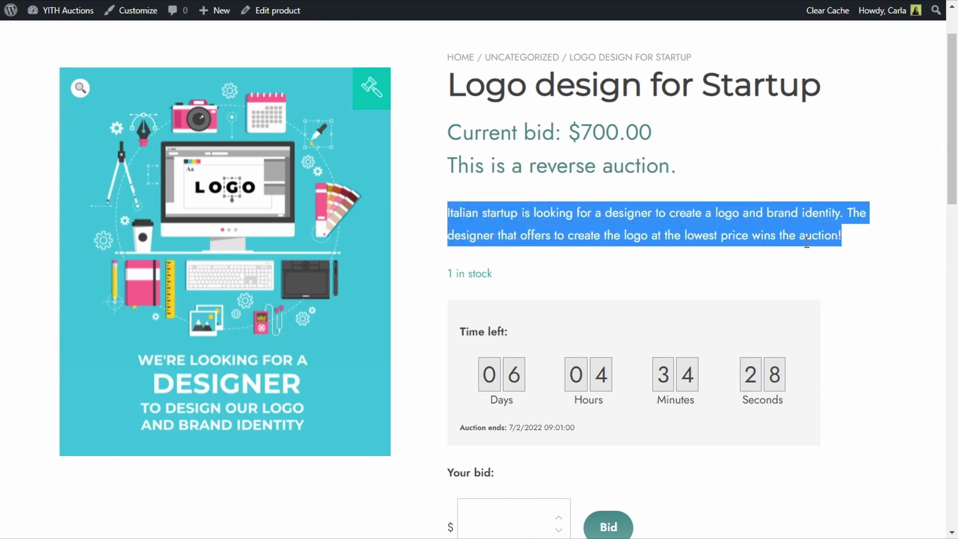
scroll(806, 241, down, 3)
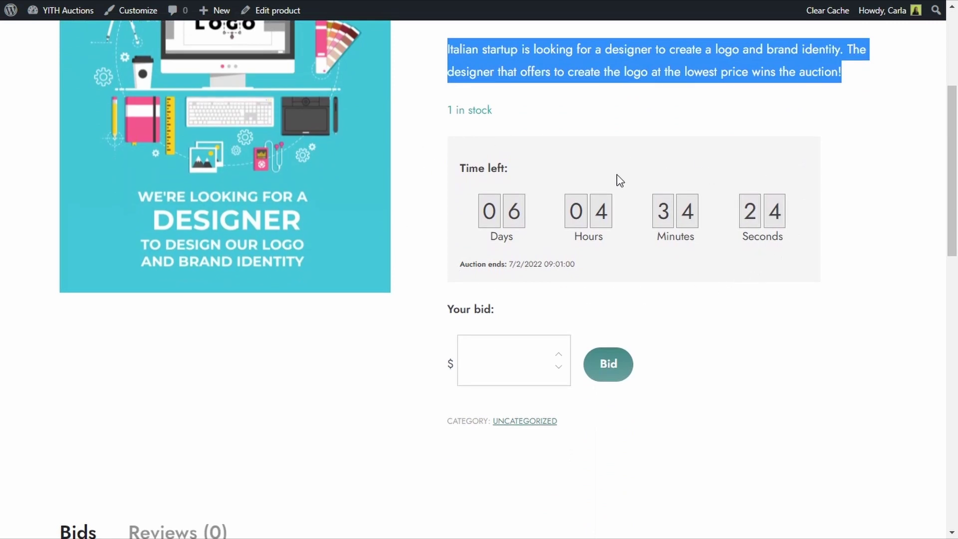
Place an $800 test bid on the auction.
click(493, 356)
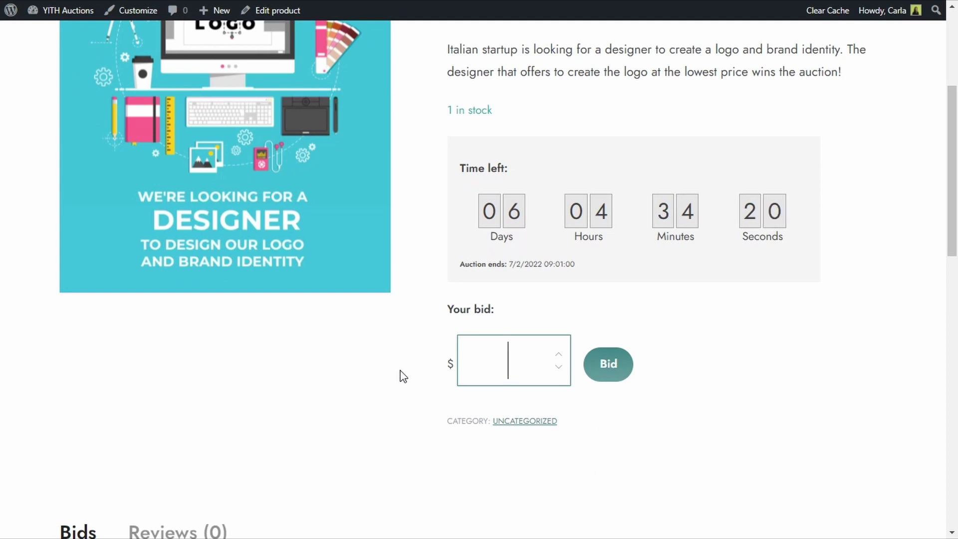
text(800)
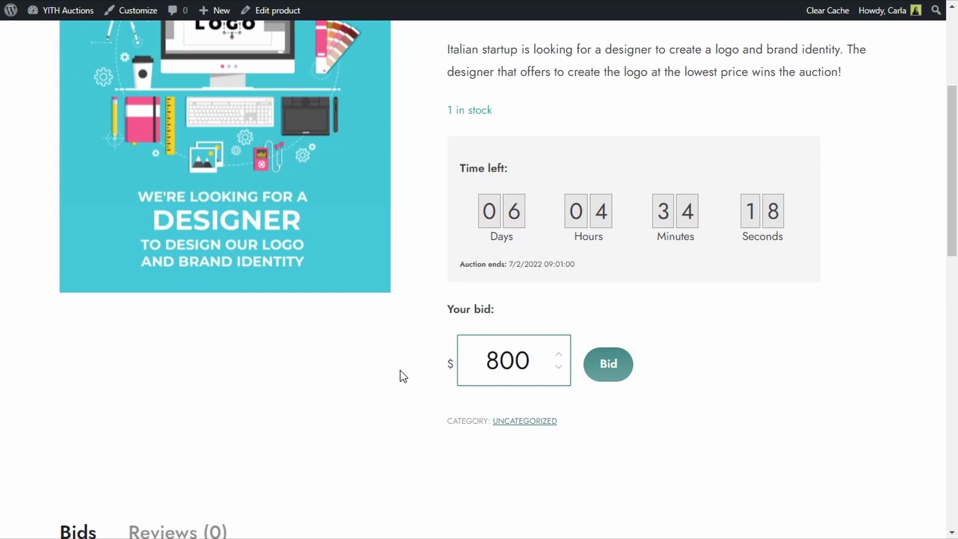
click(617, 370)
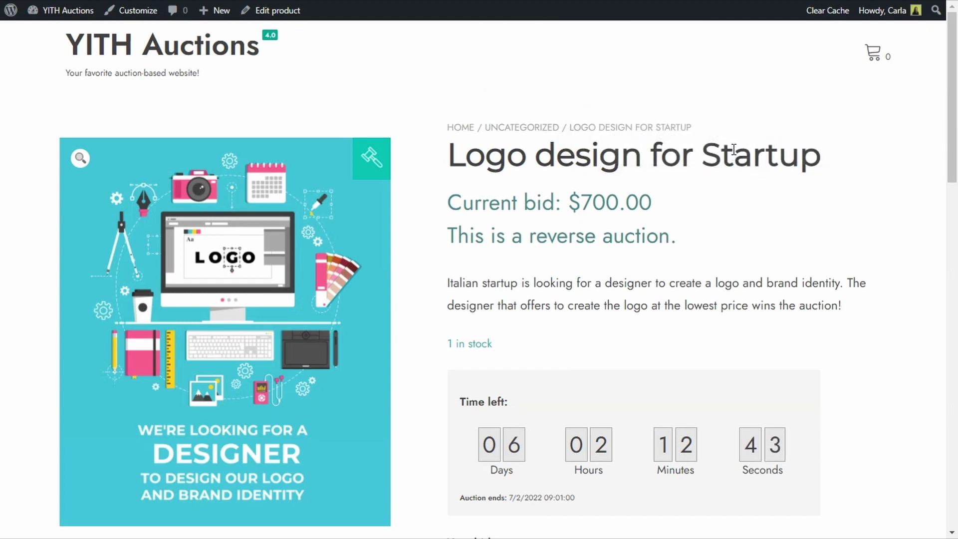
Place a second bid of $700.
scroll(733, 149, down, 5)
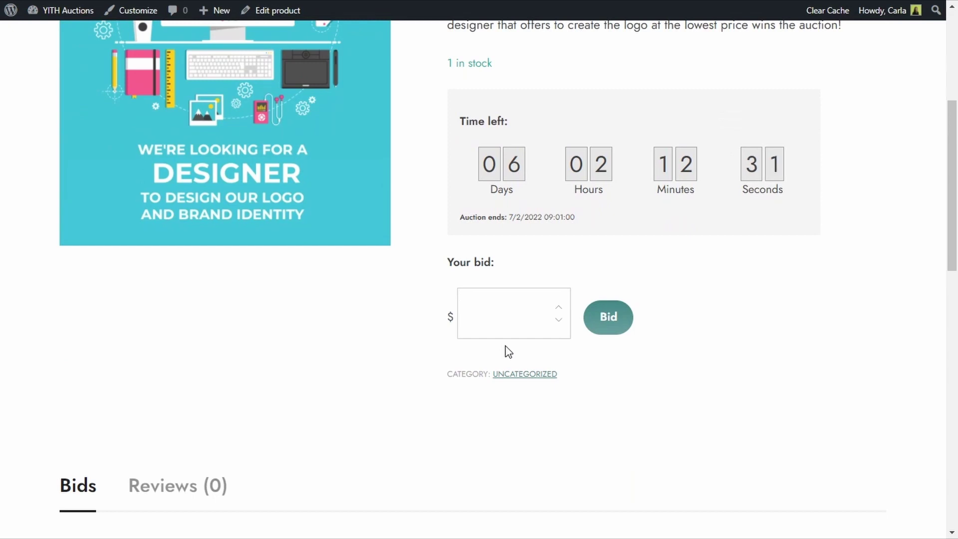
click(512, 309)
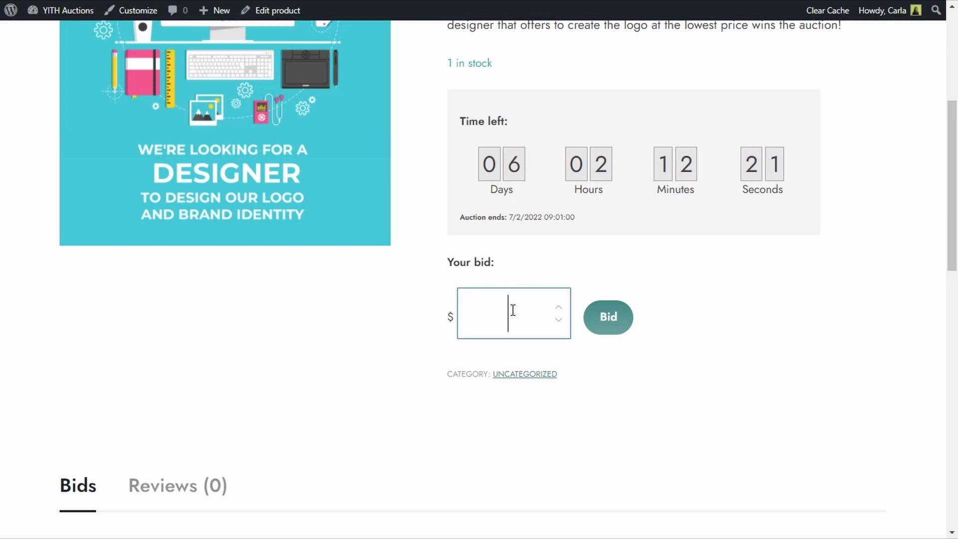
text(700)
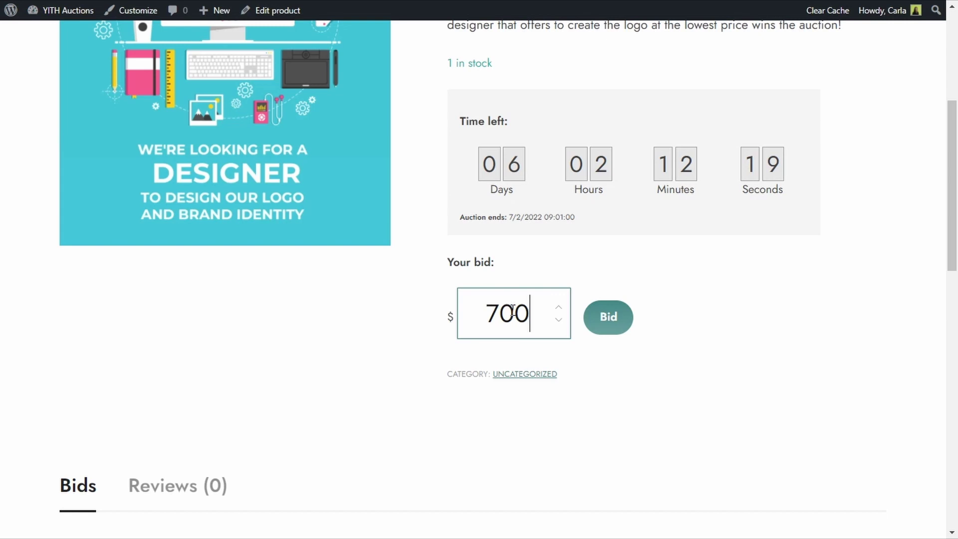
click(604, 317)
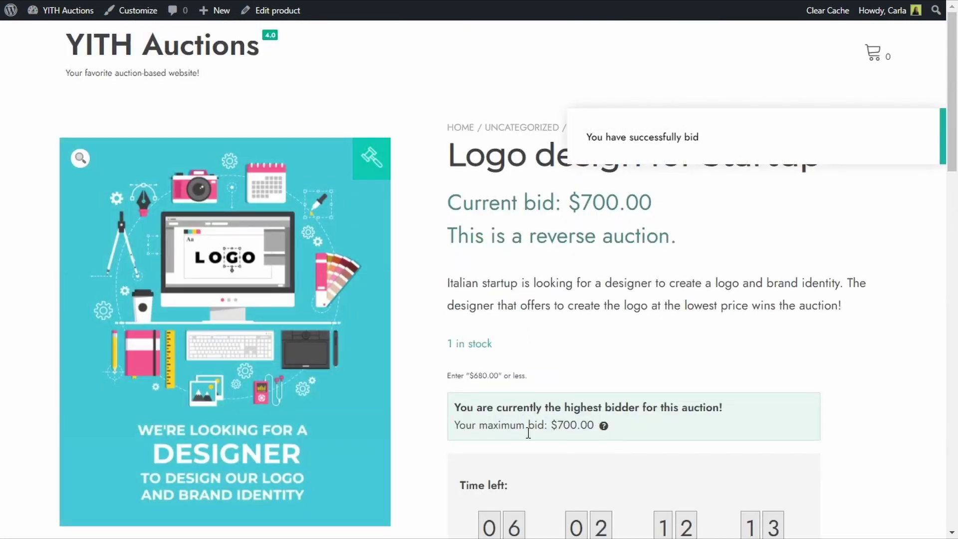
Enter 695 in the Your bid field and submit it.
scroll(566, 444, down, 5)
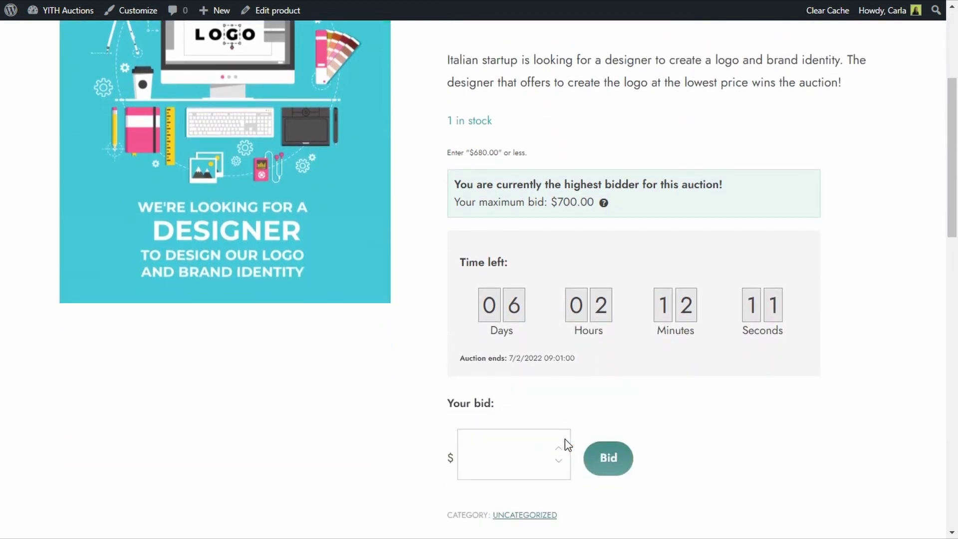
click(527, 393)
text(695)
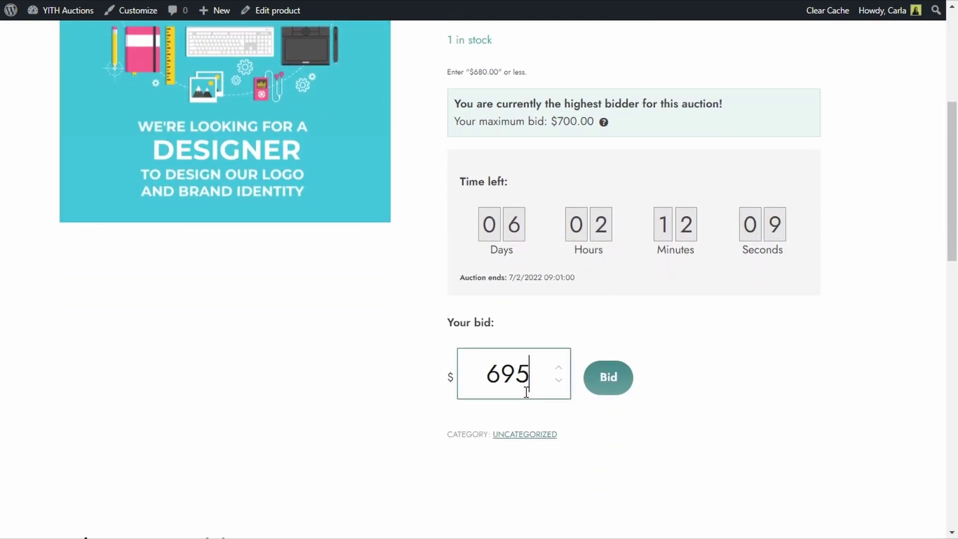
click(629, 379)
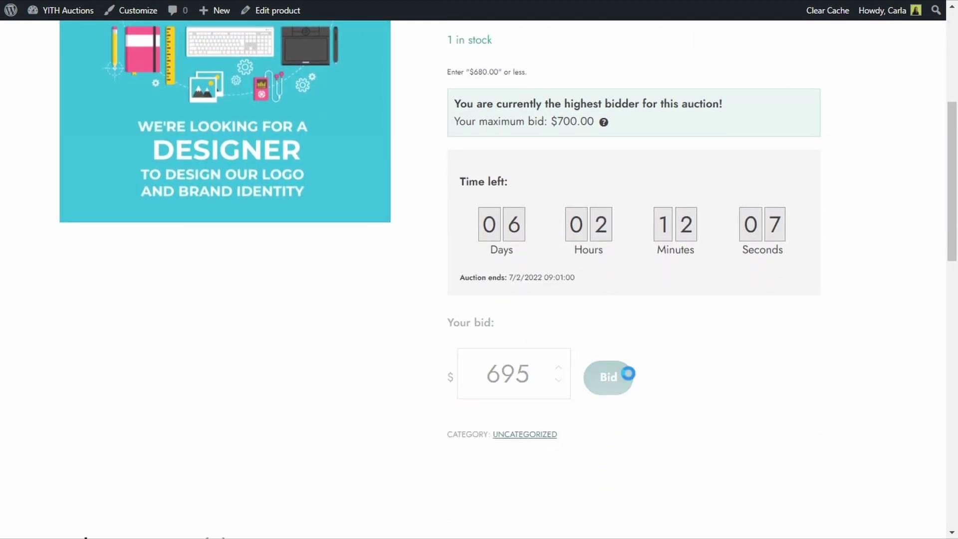